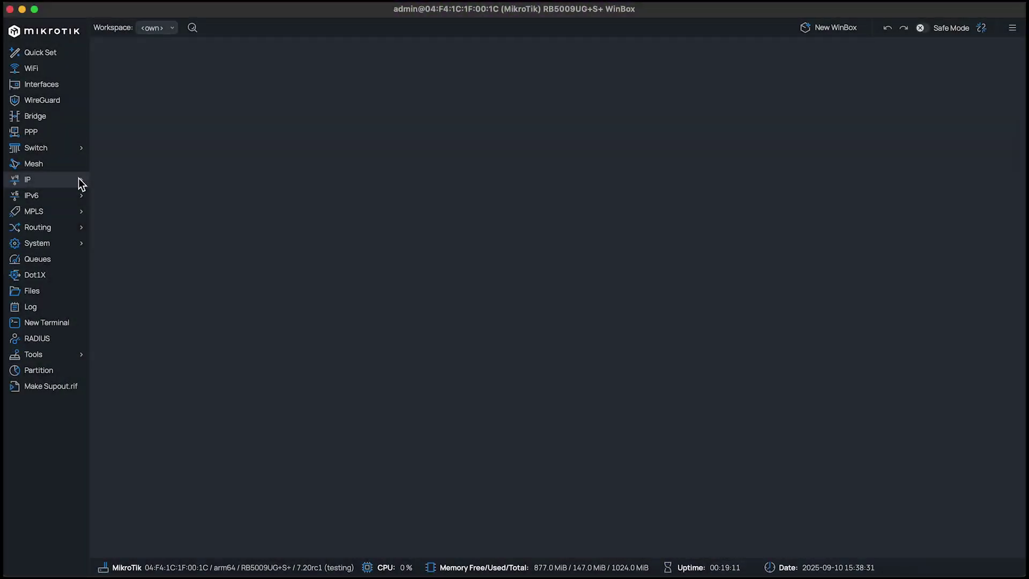
# Open IP > Cloud, with DDNS enabled, and its still-empty Back To Home Files list.
pyautogui.click(78, 179)
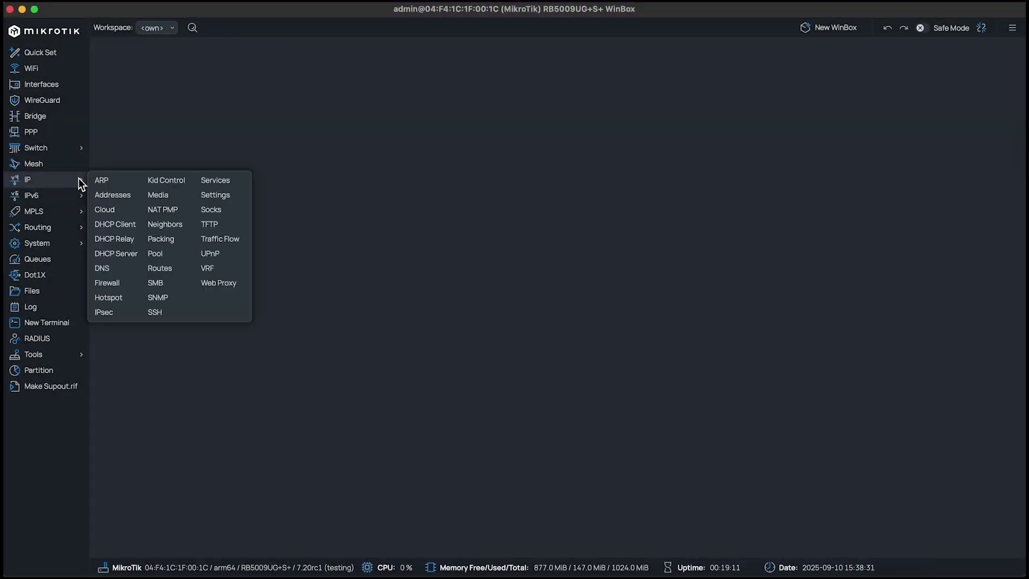
pyautogui.click(106, 210)
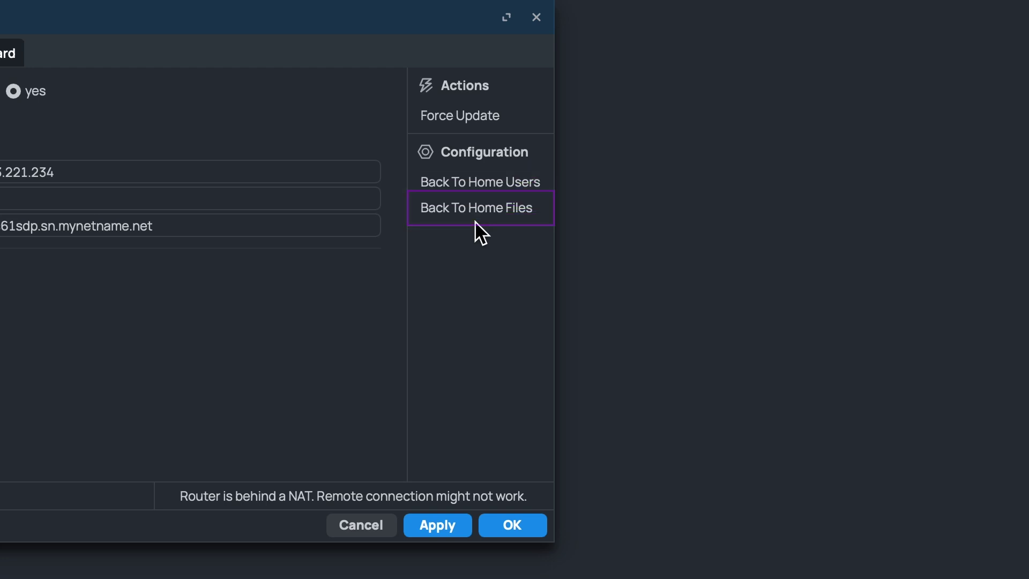
pyautogui.click(480, 211)
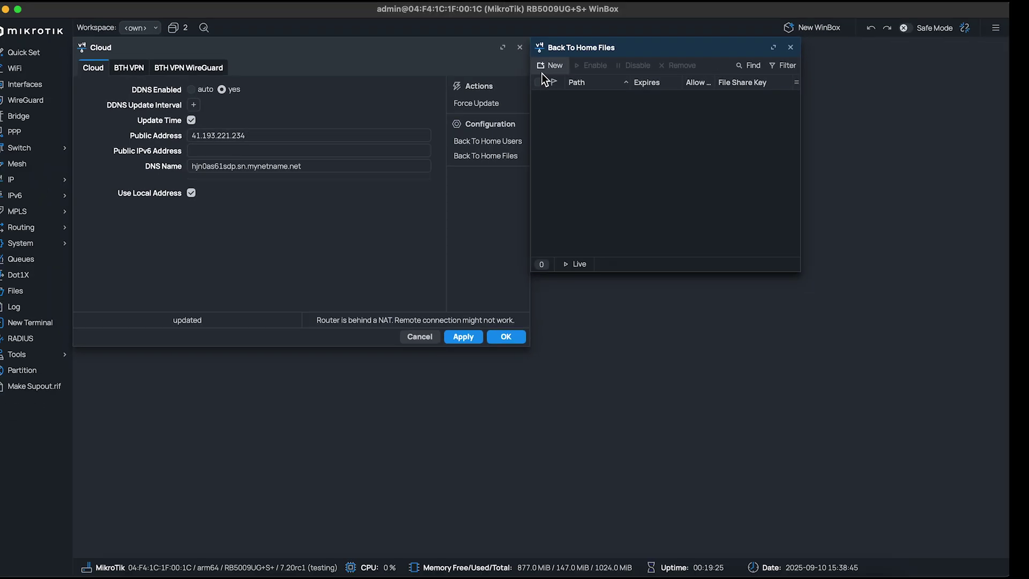
# Check the drive names, then add a never-expiring usb1 file share with uploads allowed.
pyautogui.click(549, 66)
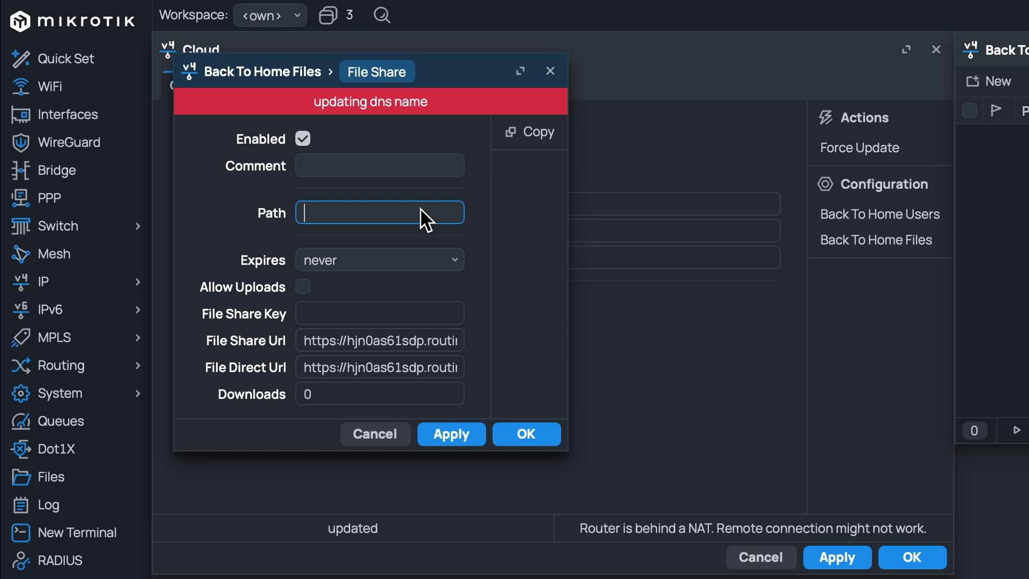
pyautogui.click(96, 479)
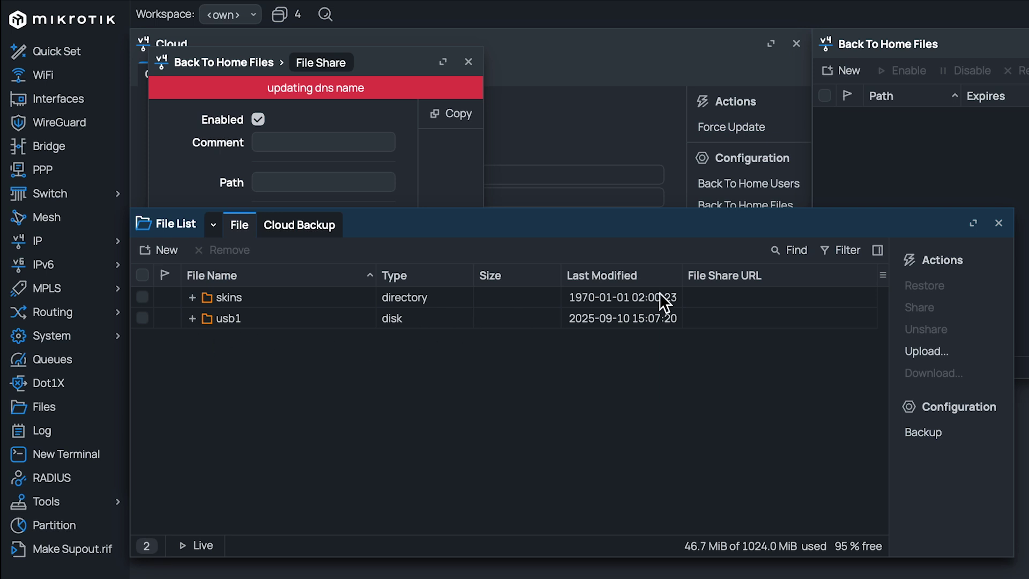
pyautogui.click(996, 227)
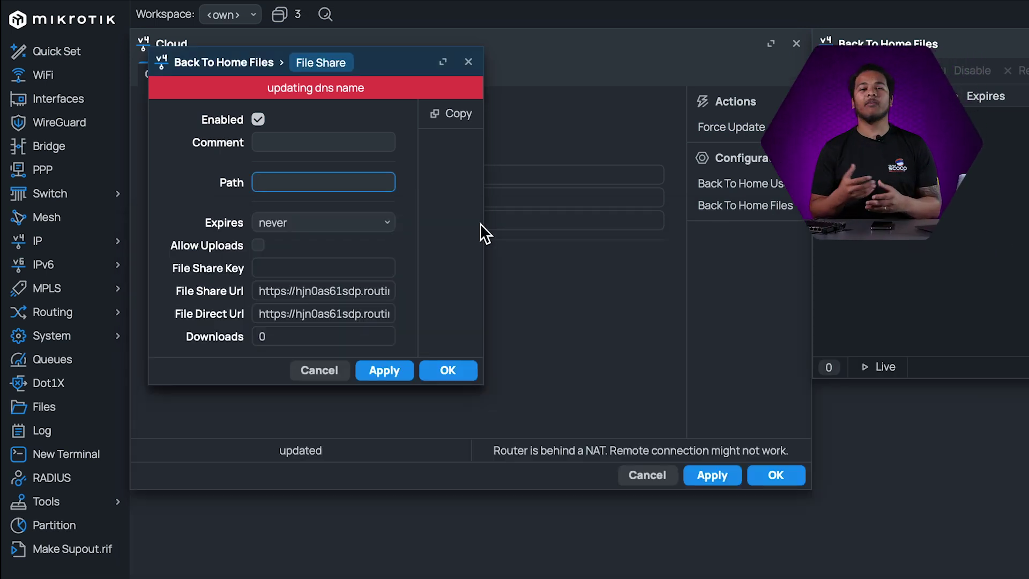
pyautogui.click(275, 187)
pyautogui.write('usb1')
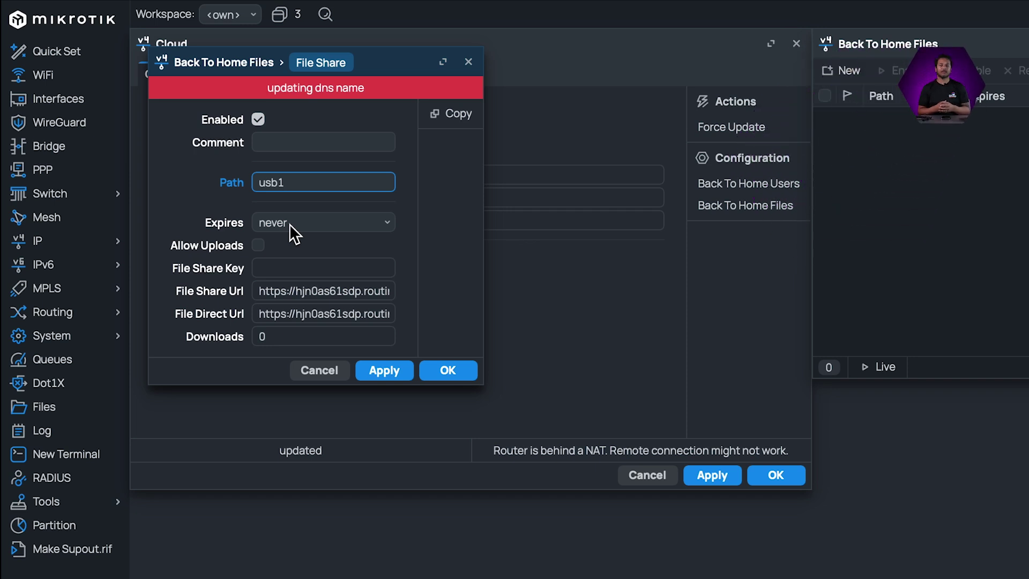
pyautogui.click(258, 245)
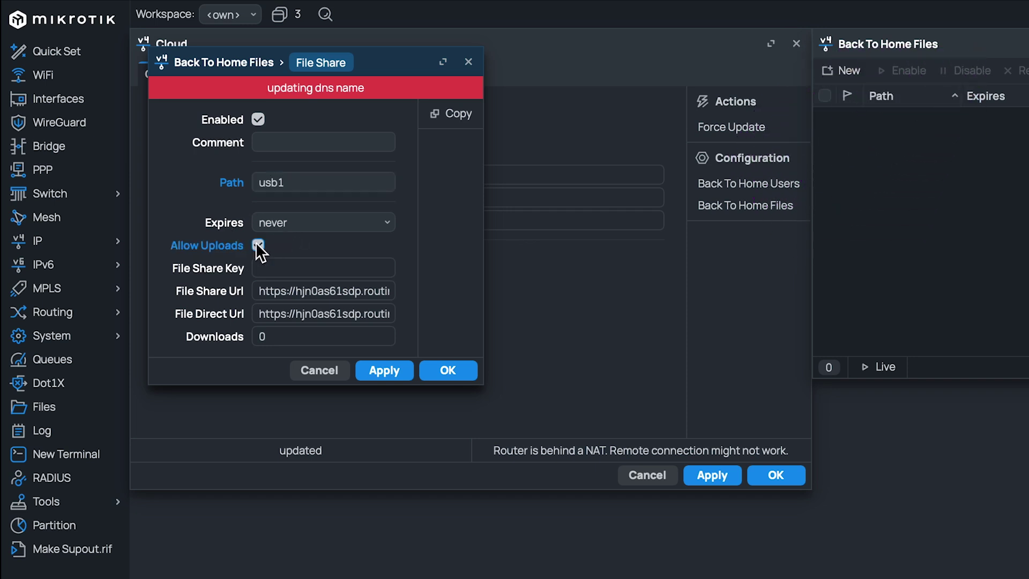
pyautogui.click(470, 371)
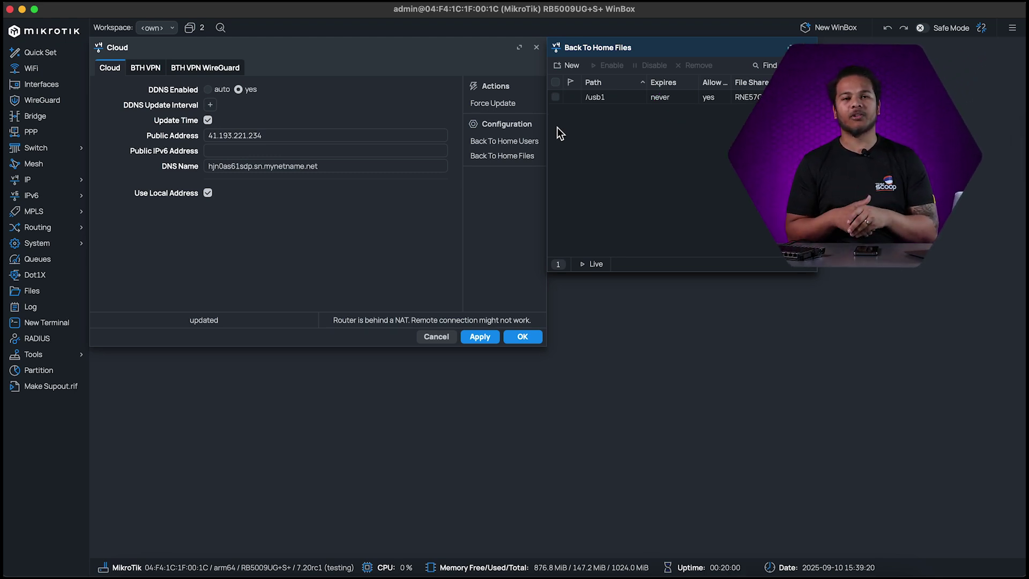
# Add a new Back To Home user named Justin with Allow LAN enabled.
pyautogui.click(529, 141)
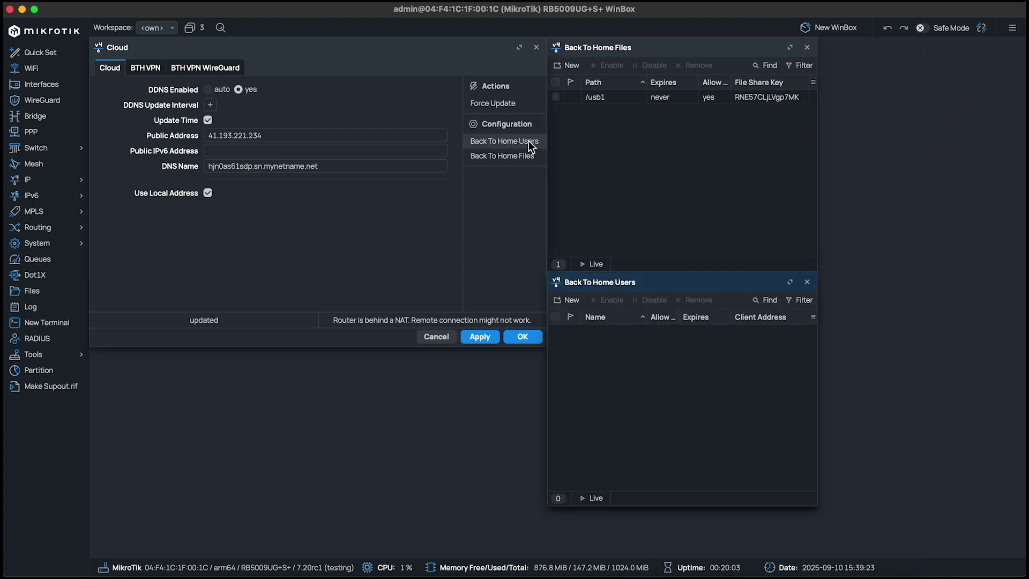
pyautogui.click(572, 302)
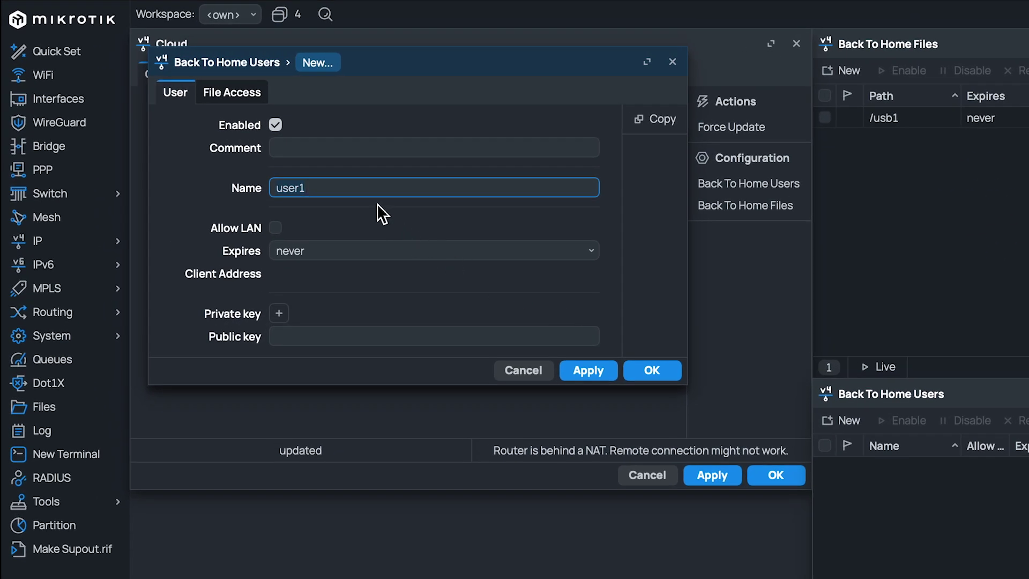
pyautogui.press('BackSpace')
pyautogui.press('BackSpace')
pyautogui.press('BackSpace')
pyautogui.press('BackSpace')
pyautogui.press('BackSpace')
pyautogui.write('Justin')
pyautogui.click(275, 228)
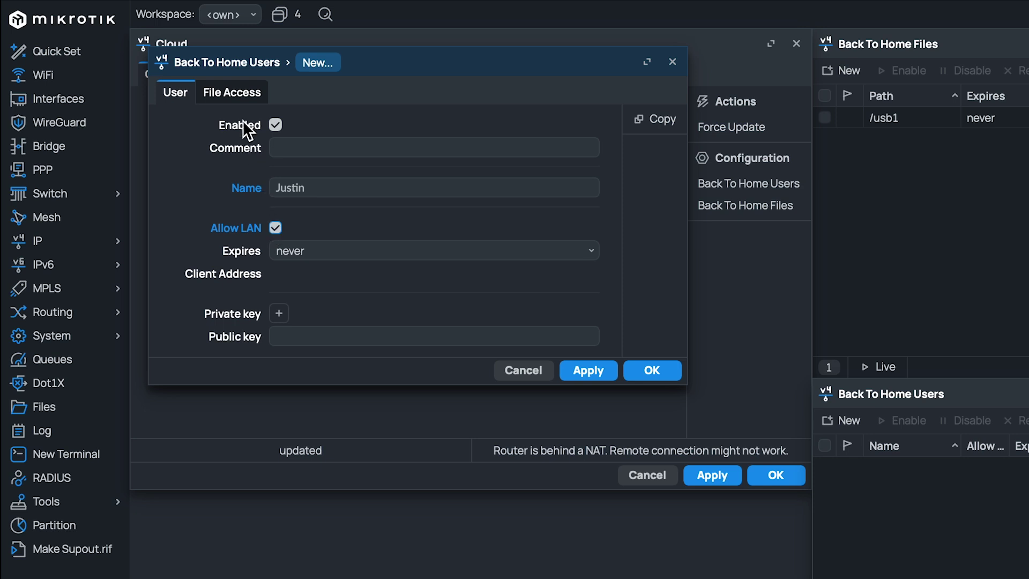
# Give Justin full file access to the /usb1 path and save the user.
pyautogui.click(235, 94)
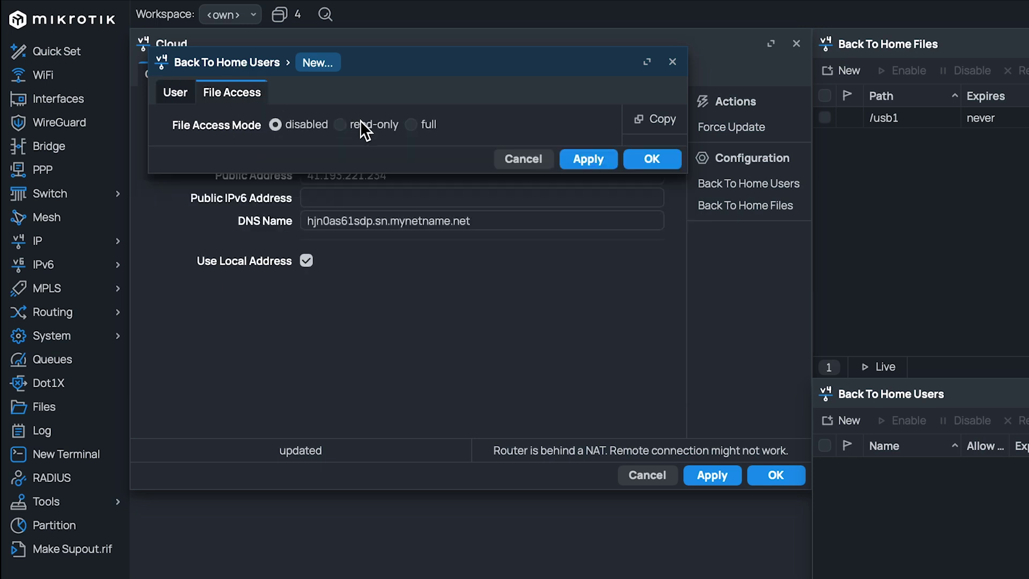
pyautogui.click(422, 127)
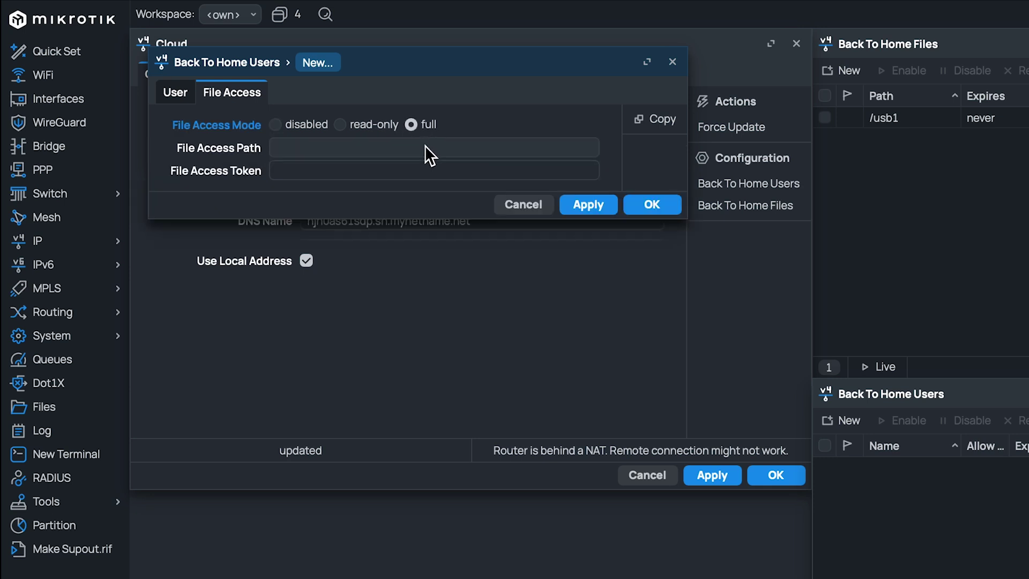
pyautogui.click(426, 147)
pyautogui.write('usb1')
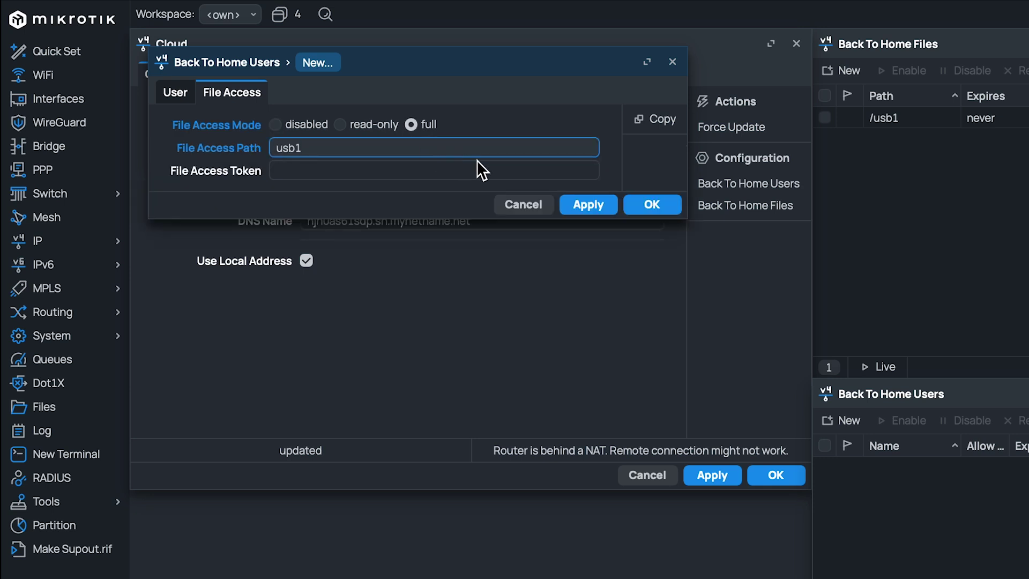
pyautogui.click(596, 206)
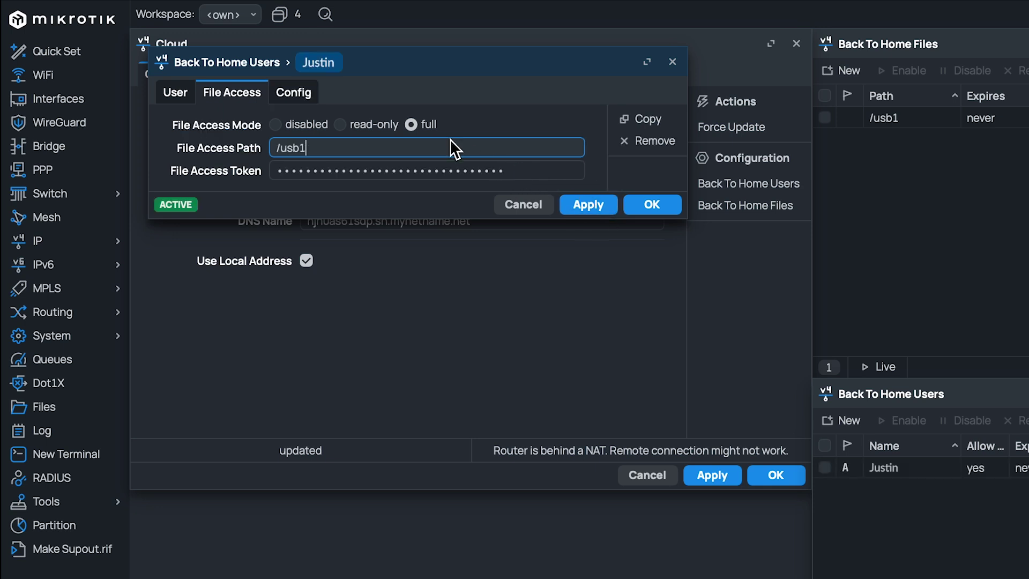
# Show Justin's Config tab and scroll down to the client QR code.
pyautogui.click(310, 94)
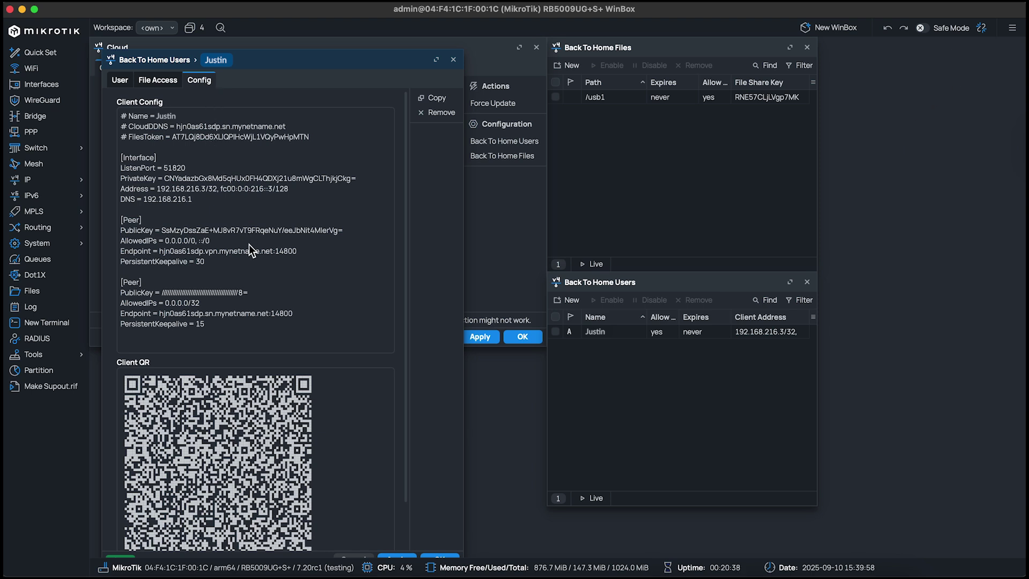
pyautogui.scroll(-2, 250, 276)
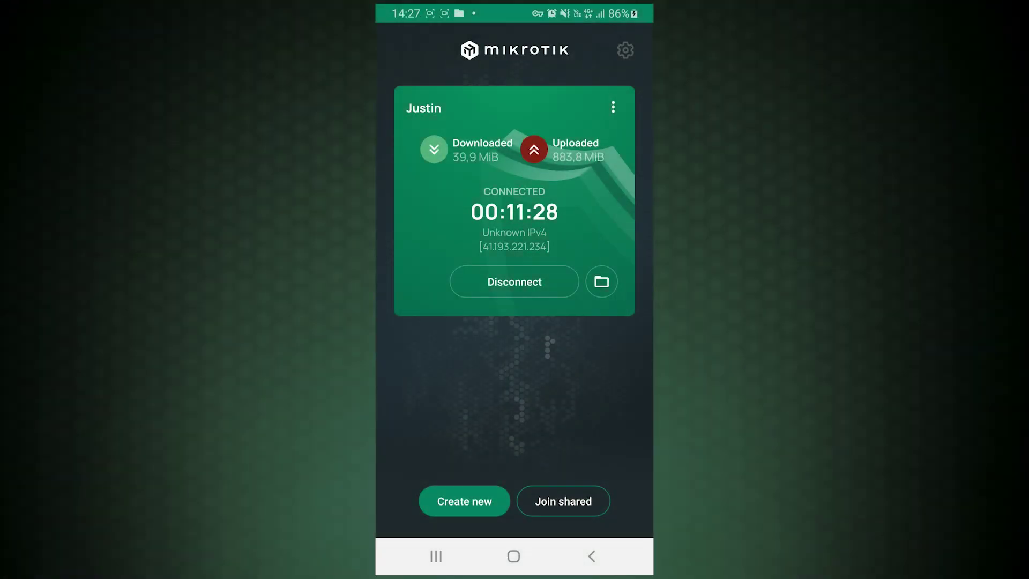
# Create a shared Justin tunnel with full file access on usb1, then browse its files and open 6. Surfshark portion.mp4's options.
pyautogui.click(613, 108)
pyautogui.click(556, 175)
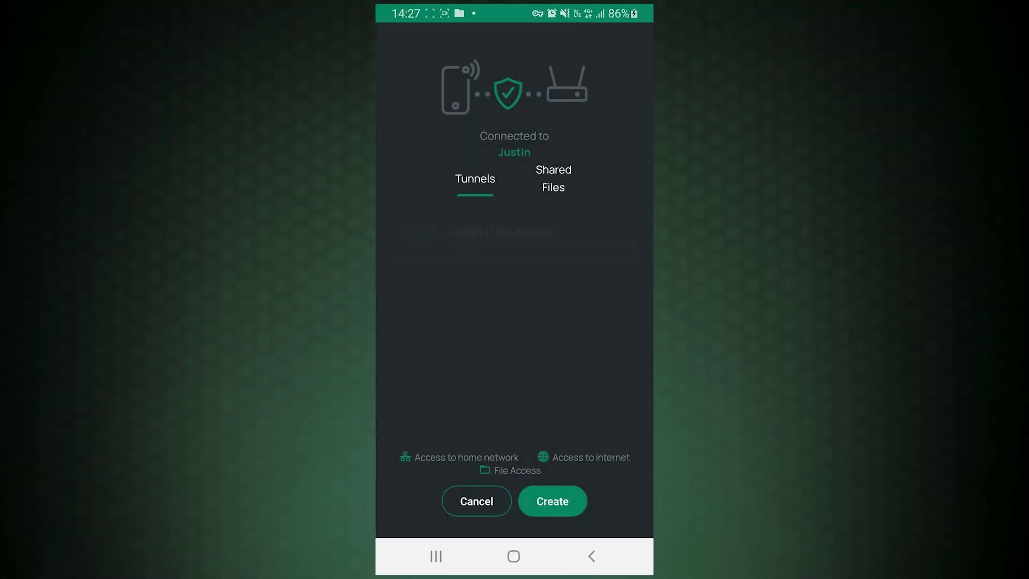
pyautogui.click(552, 501)
pyautogui.scroll(-5, 514, 348)
pyautogui.click(620, 244)
pyautogui.click(584, 288)
pyautogui.click(515, 343)
pyautogui.click(445, 172)
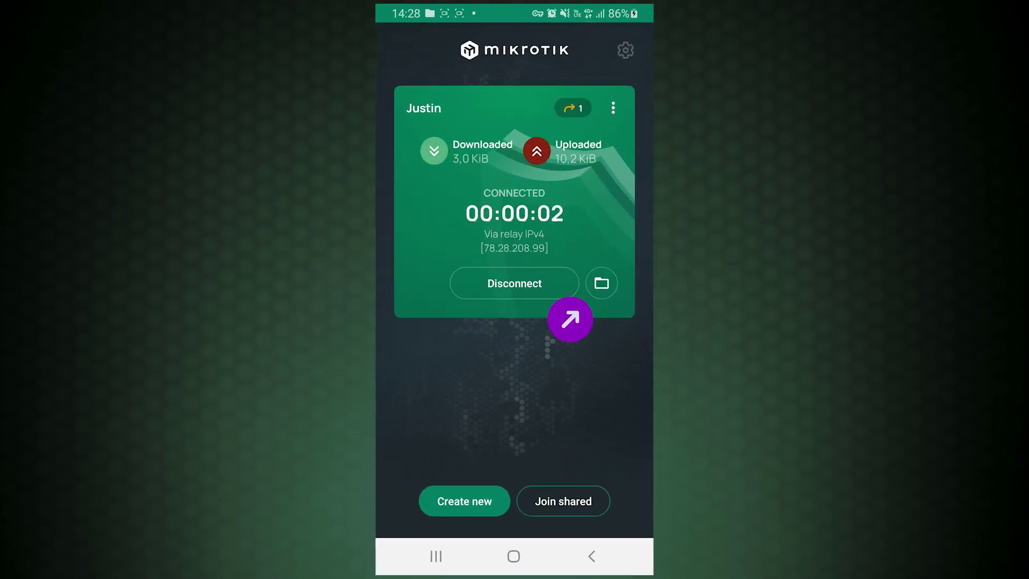
pyautogui.click(601, 283)
pyautogui.click(616, 274)
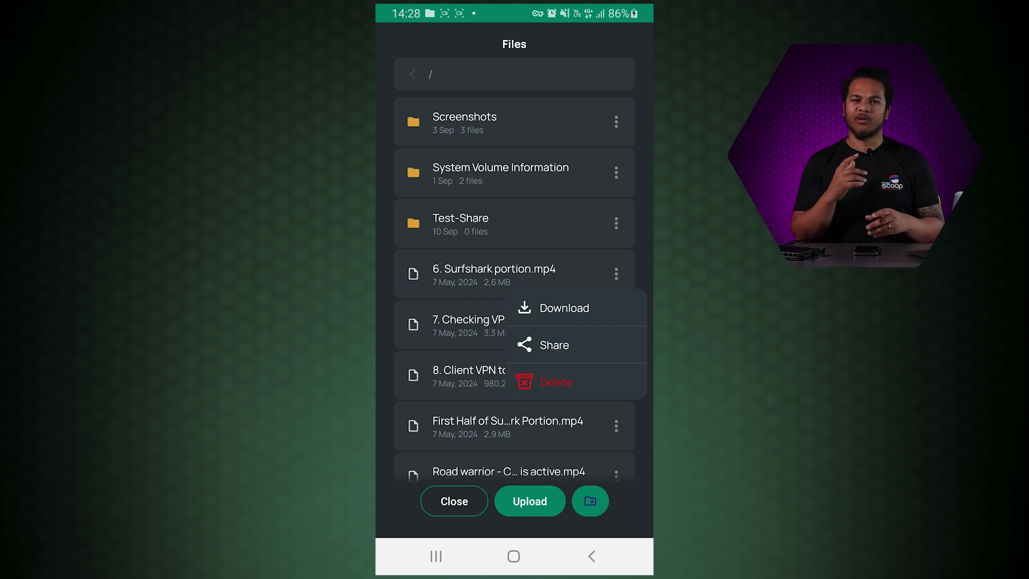
# Share '6. Surfshark portion.mp4' and the Test-Share folder for one week, then close Files and disconnect Justin.
pyautogui.click(555, 344)
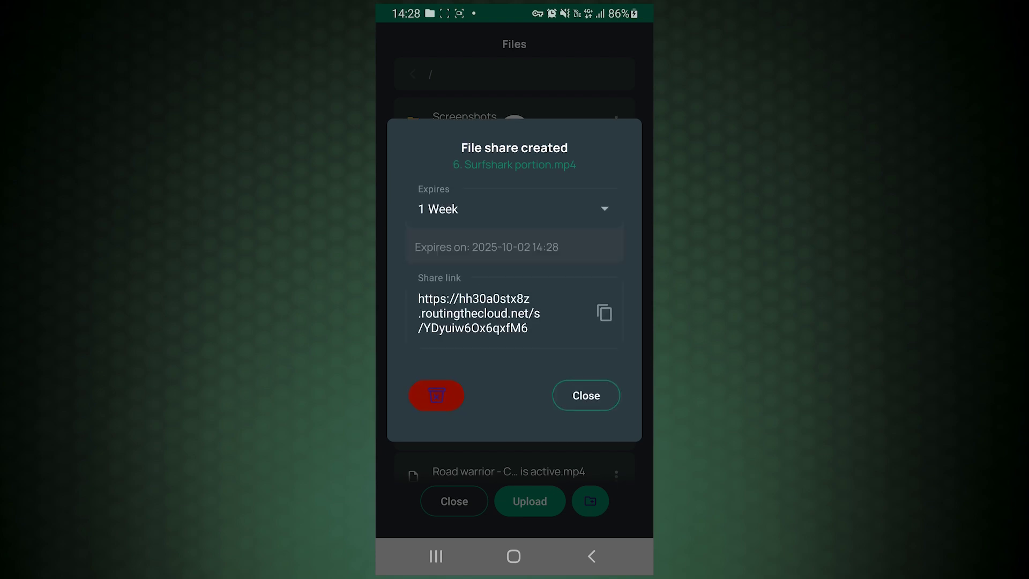
pyautogui.press('Escape')
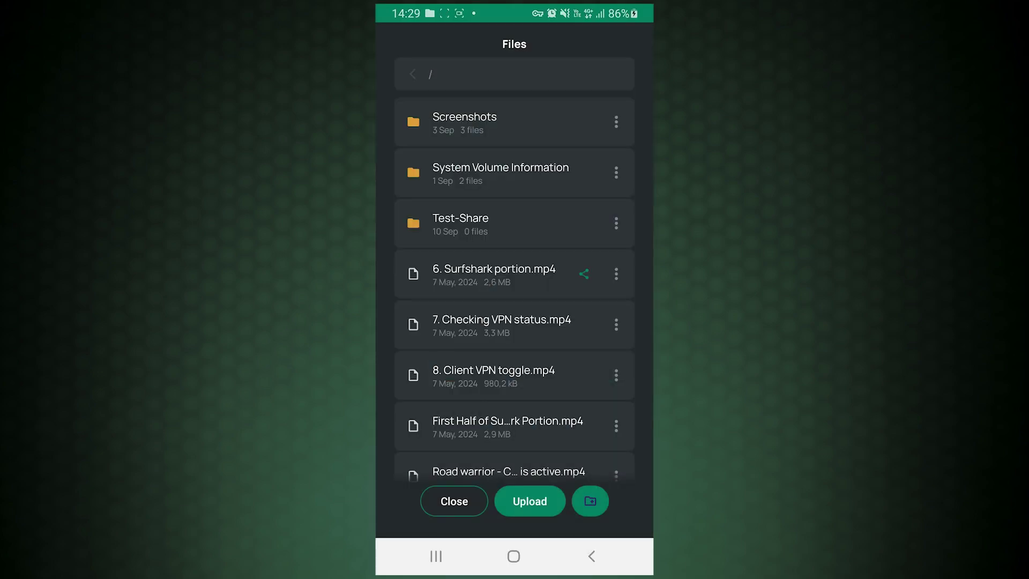
pyautogui.click(616, 273)
pyautogui.click(546, 257)
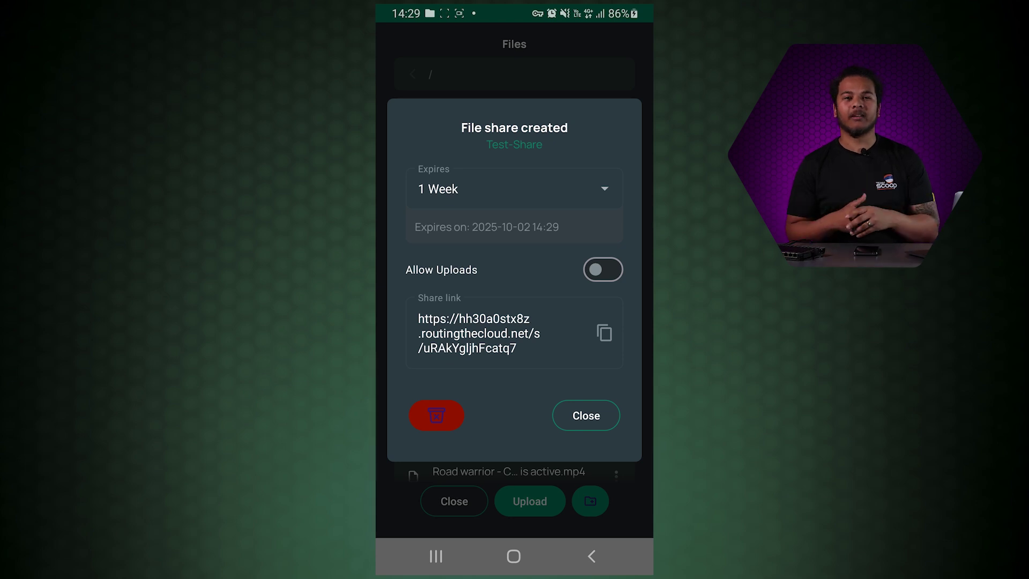
pyautogui.click(586, 416)
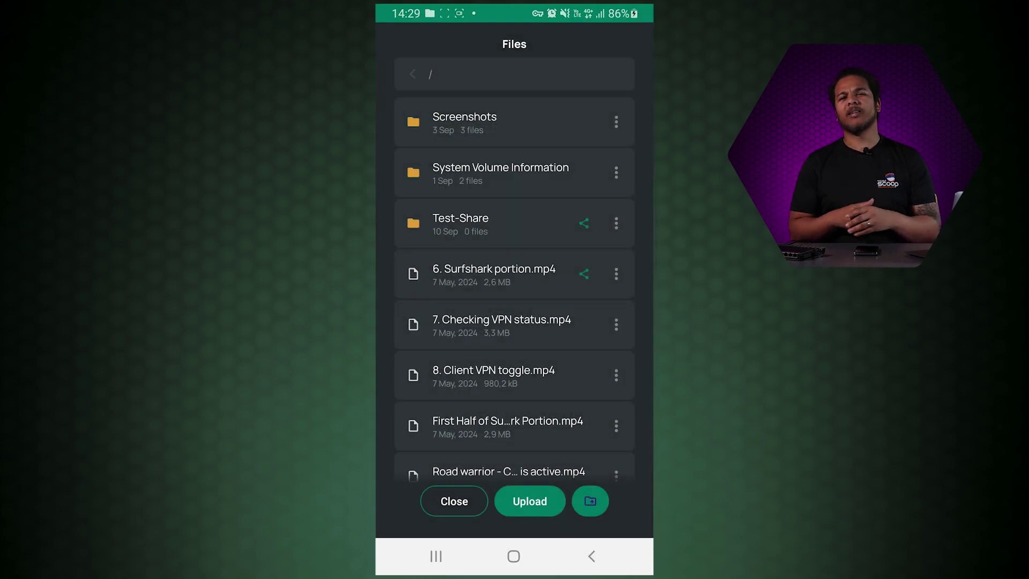
pyautogui.click(454, 501)
pyautogui.click(514, 282)
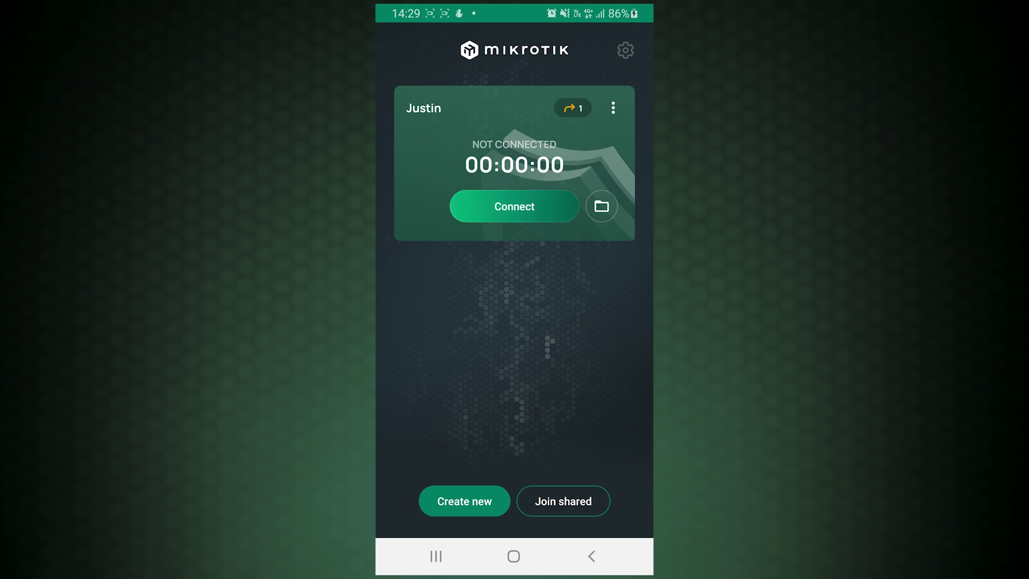
# Open the Files browser from the disconnected Justin card.
pyautogui.click(601, 206)
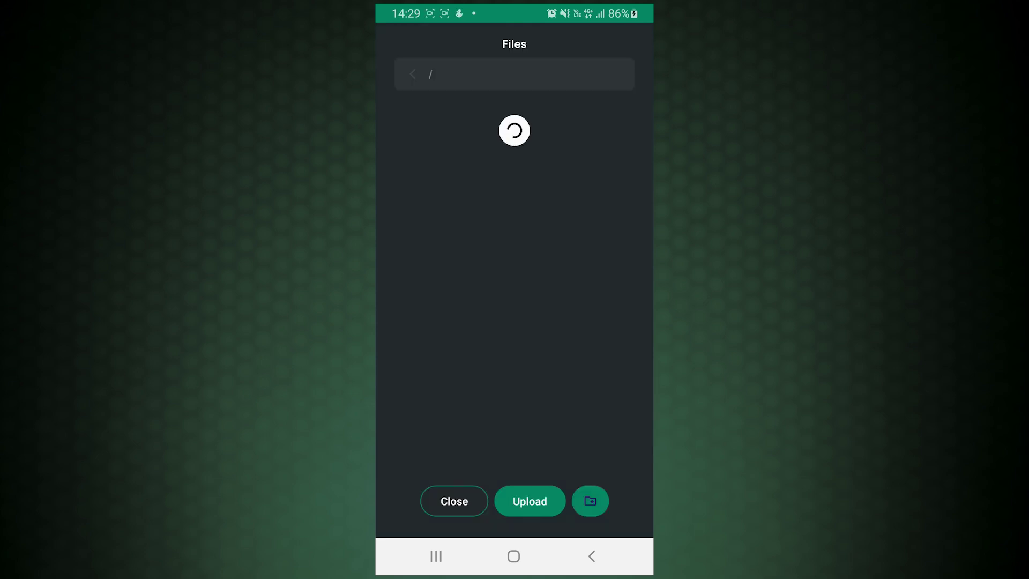